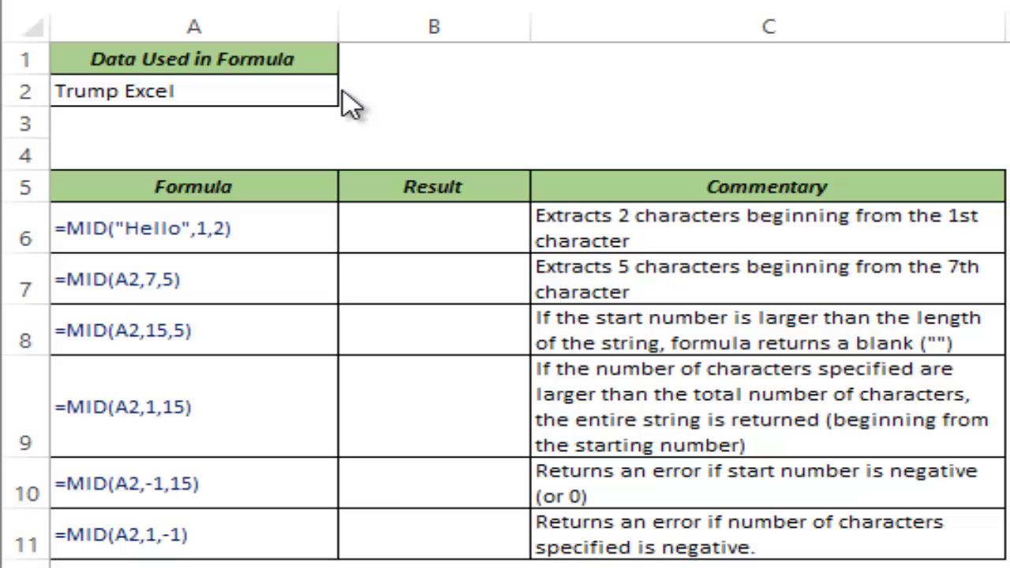
- Enter the formula =MID("Hello",1,2) in cell B6 to extract the first two characters
click(241, 92)
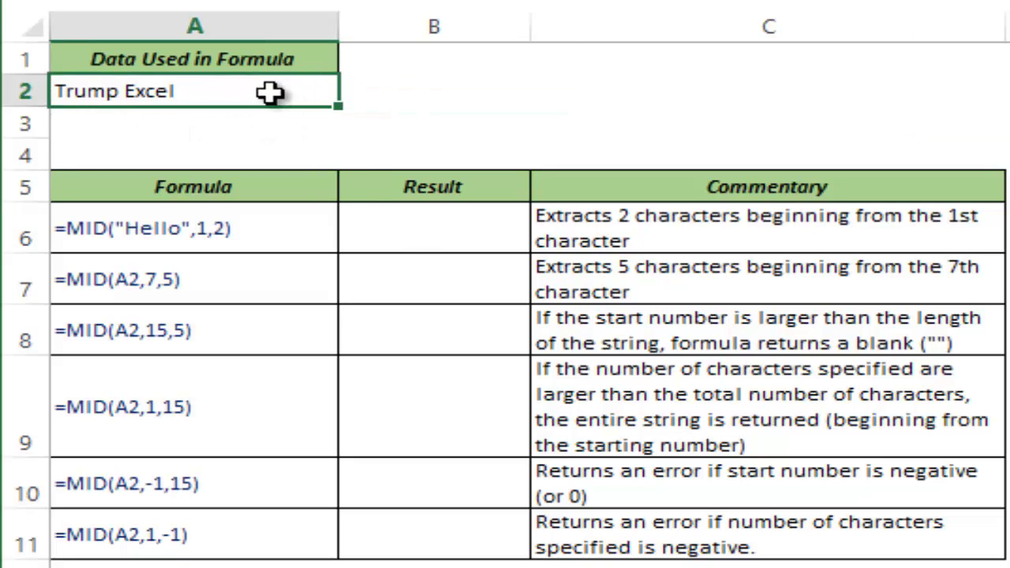
click(430, 231)
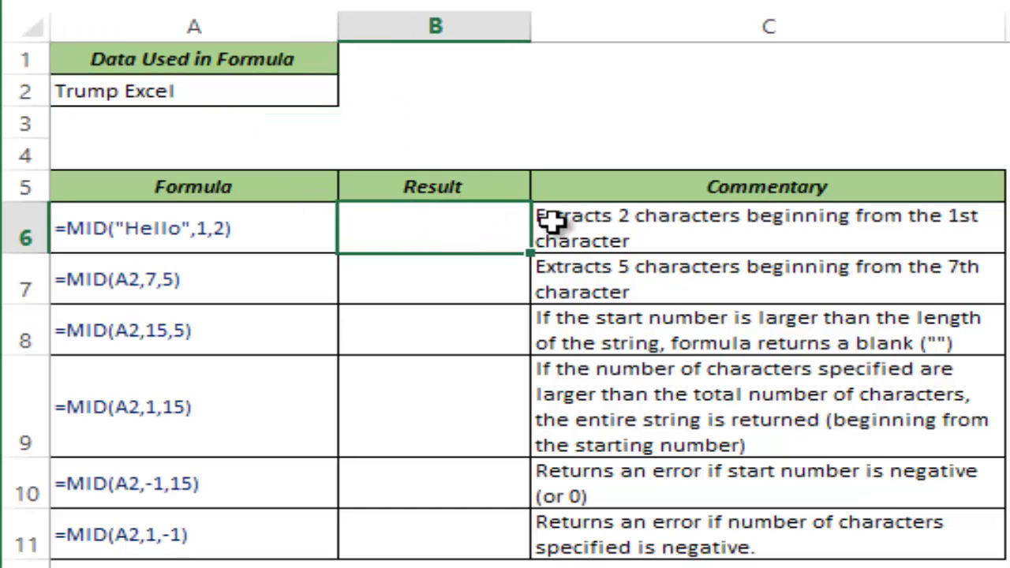
text(=mid)
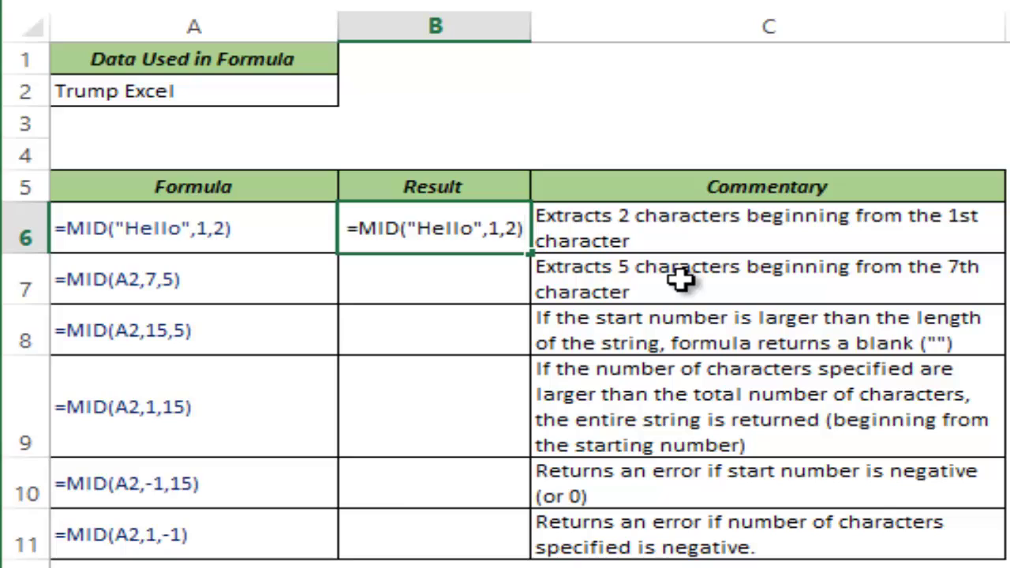
key(Return)
key(Up)
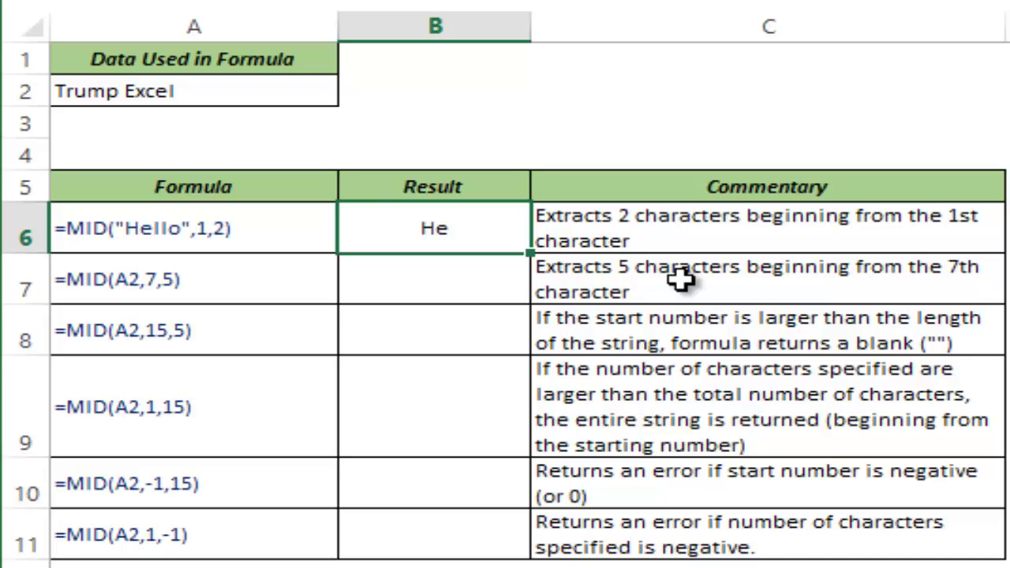
- Enter =MID(A2,7,5) in cell B7 to extract five characters of the A2 text from the seventh character
key(Down)
text(=Mid)
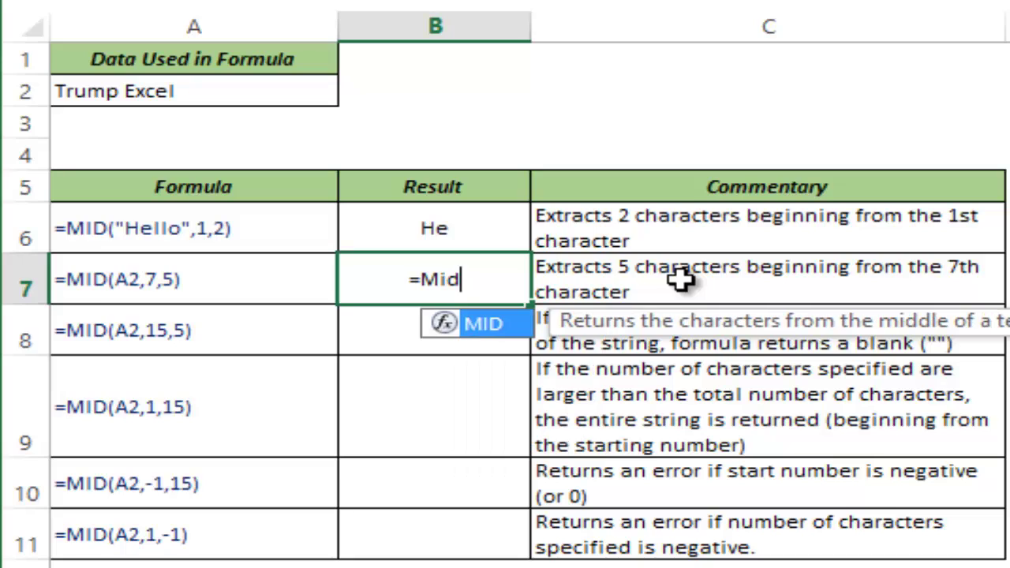
key(Tab)
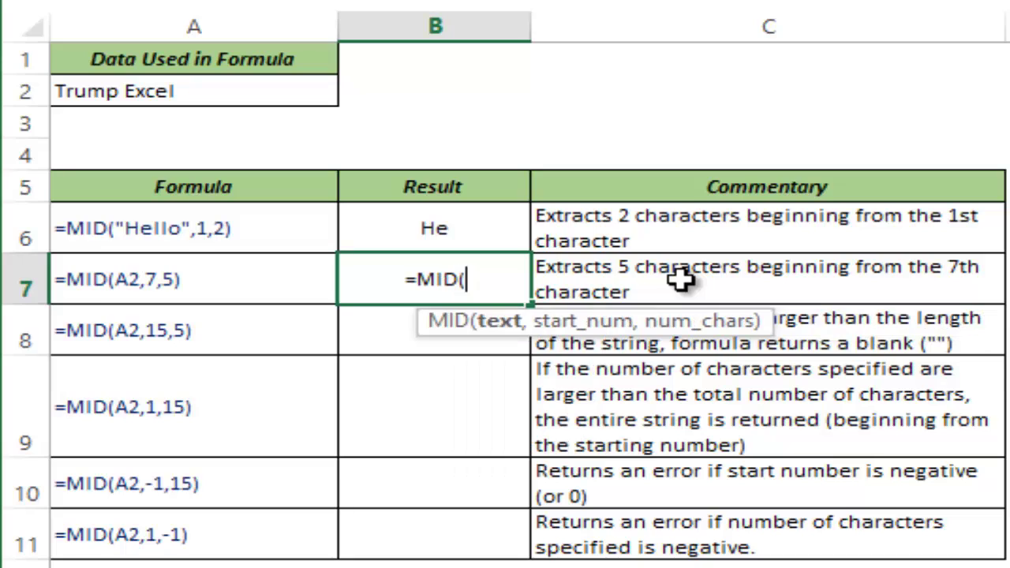
click(130, 93)
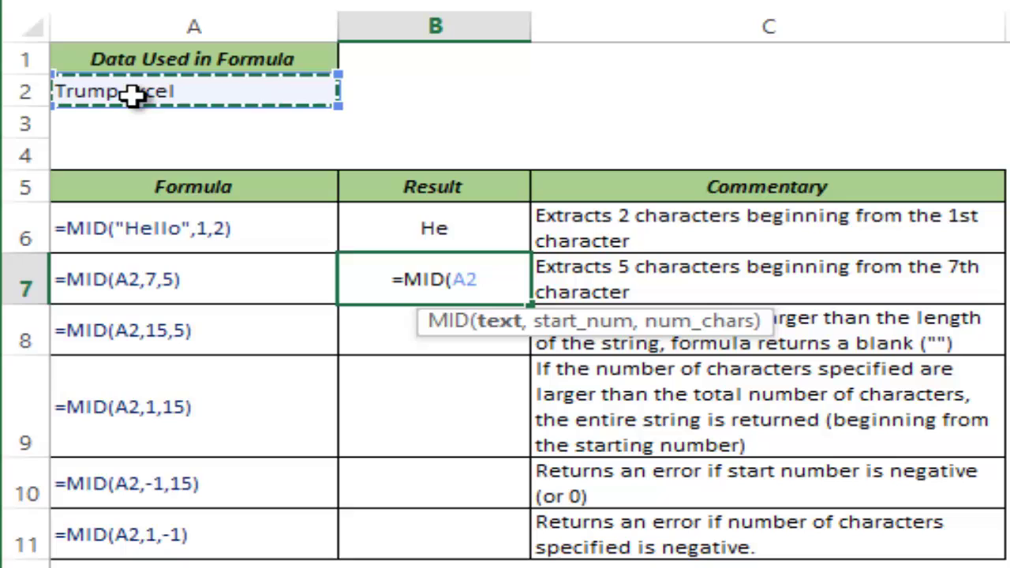
text(,)
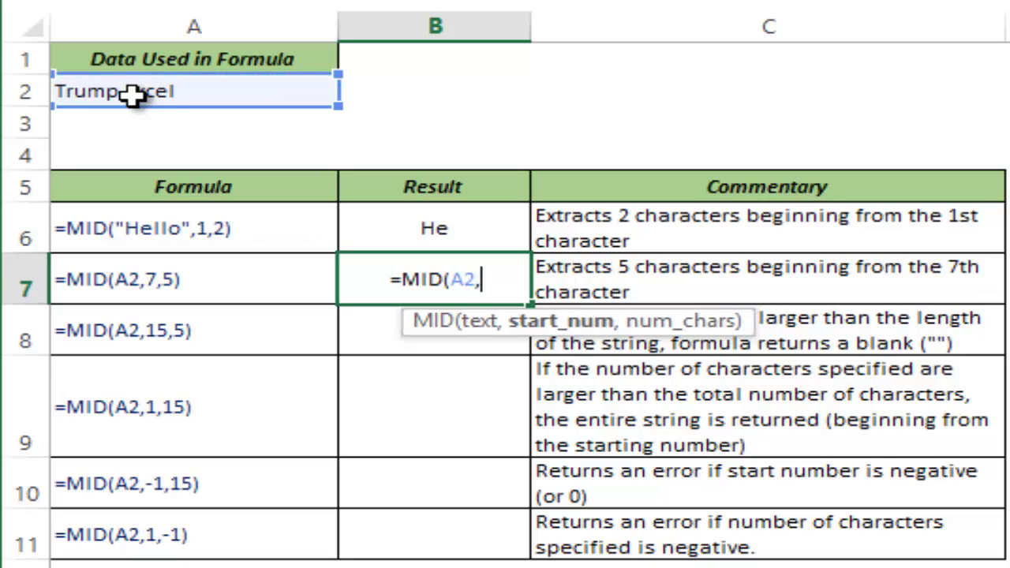
text(7,)
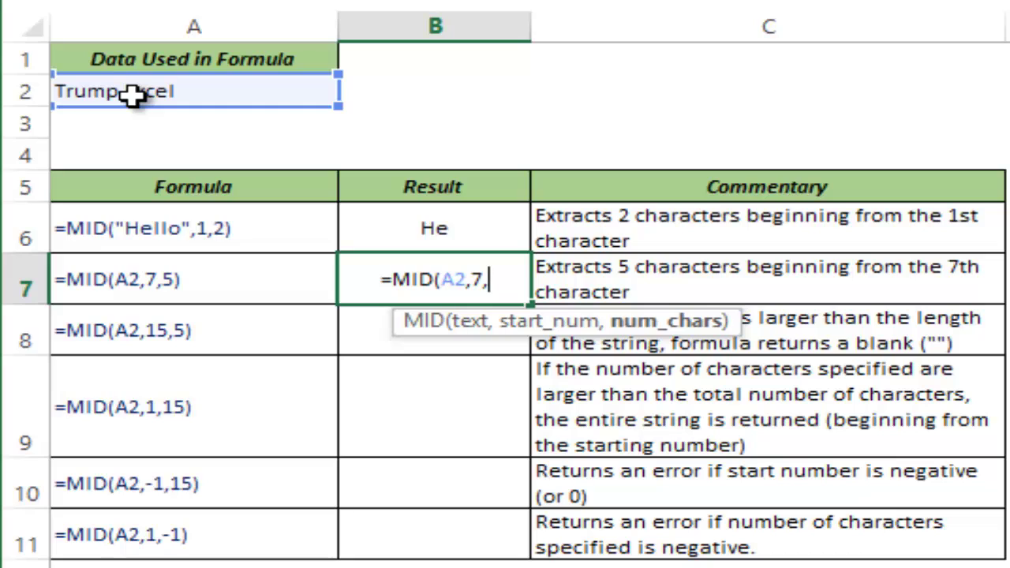
text(5))
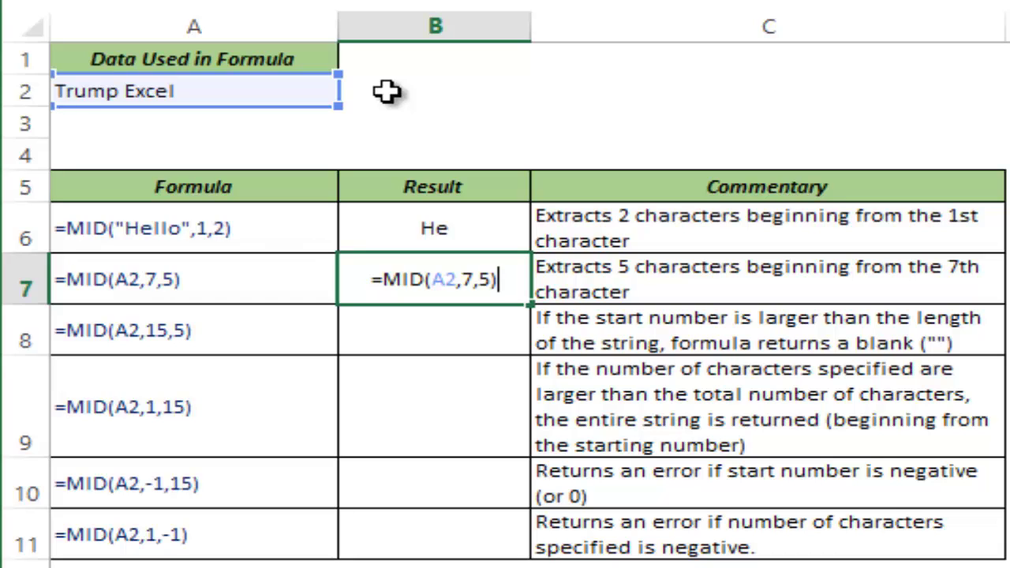
key(Return)
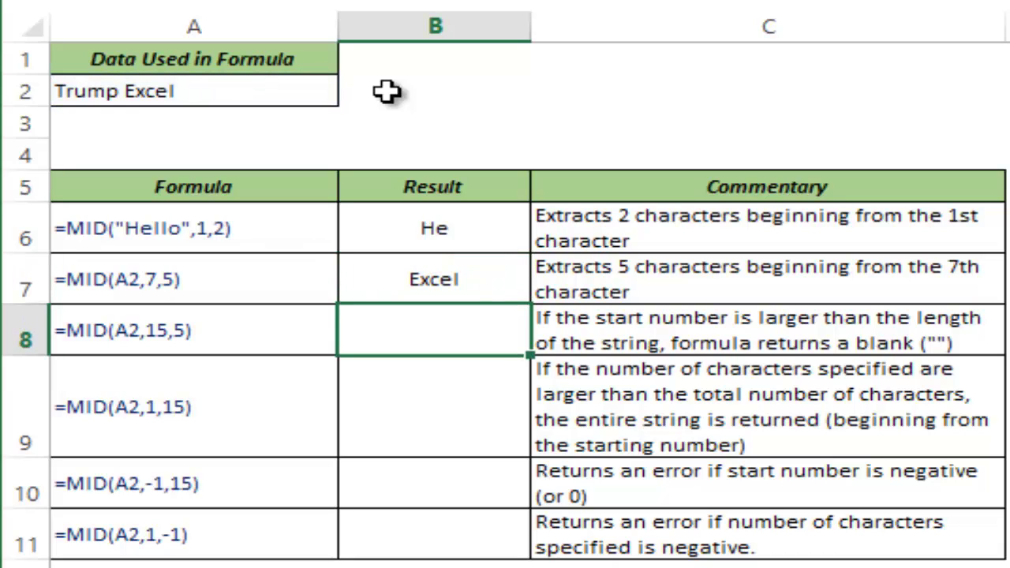
- Enter =MID(A2,15,5) in cell B8 to test a start number larger than the text length
text(=Mid)
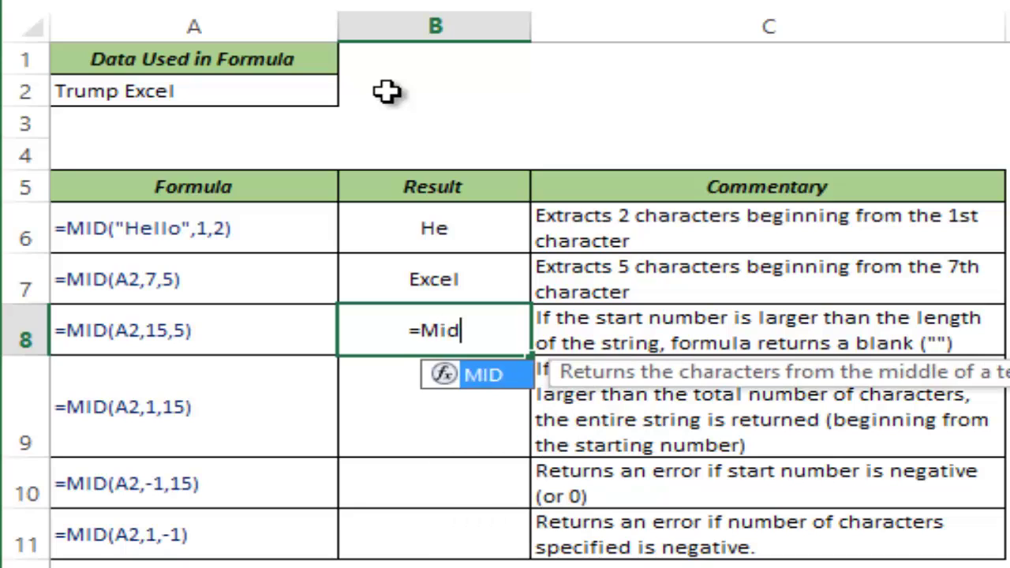
key(Tab)
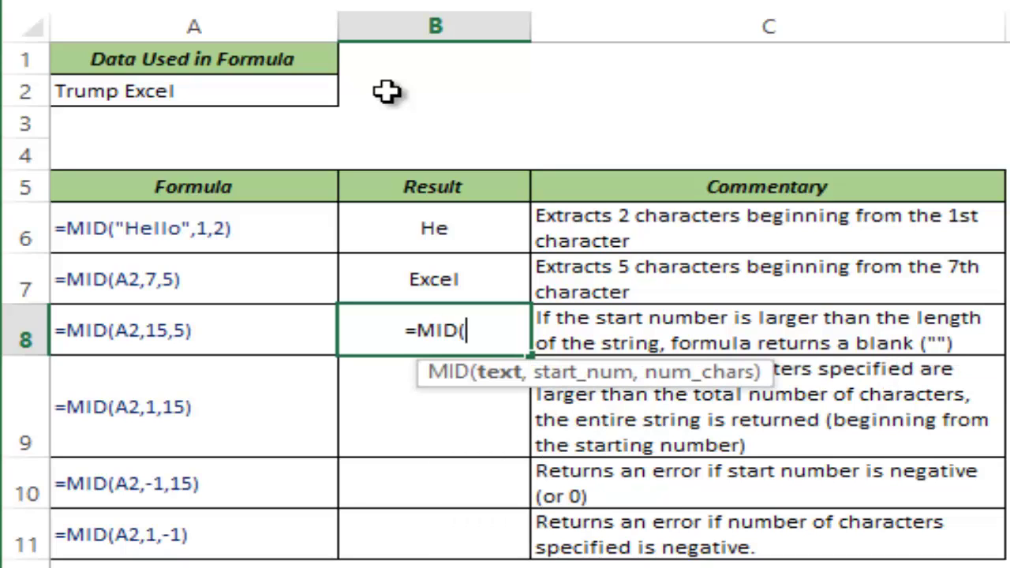
click(327, 93)
text(,)
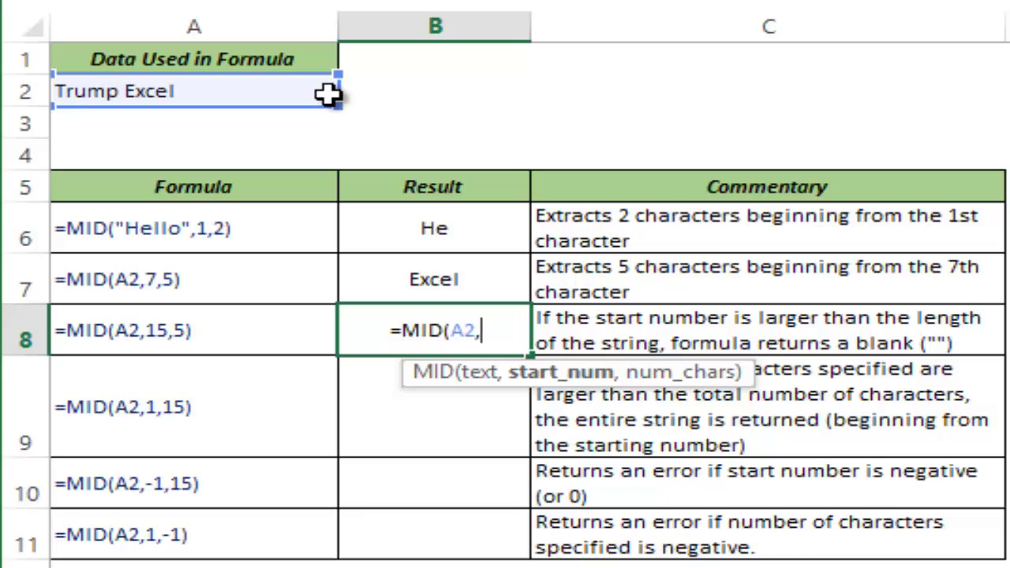
text(15)
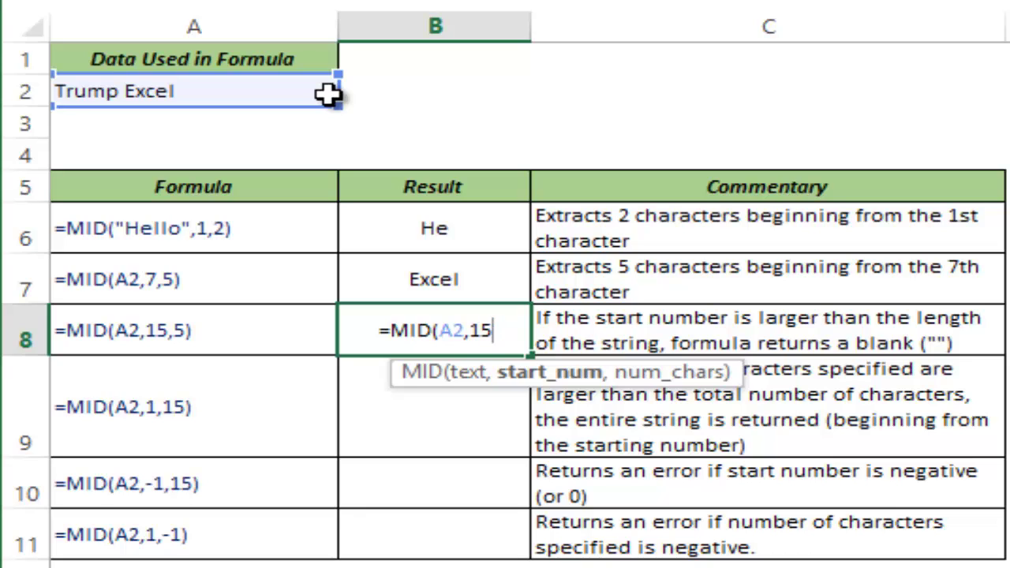
text(,)
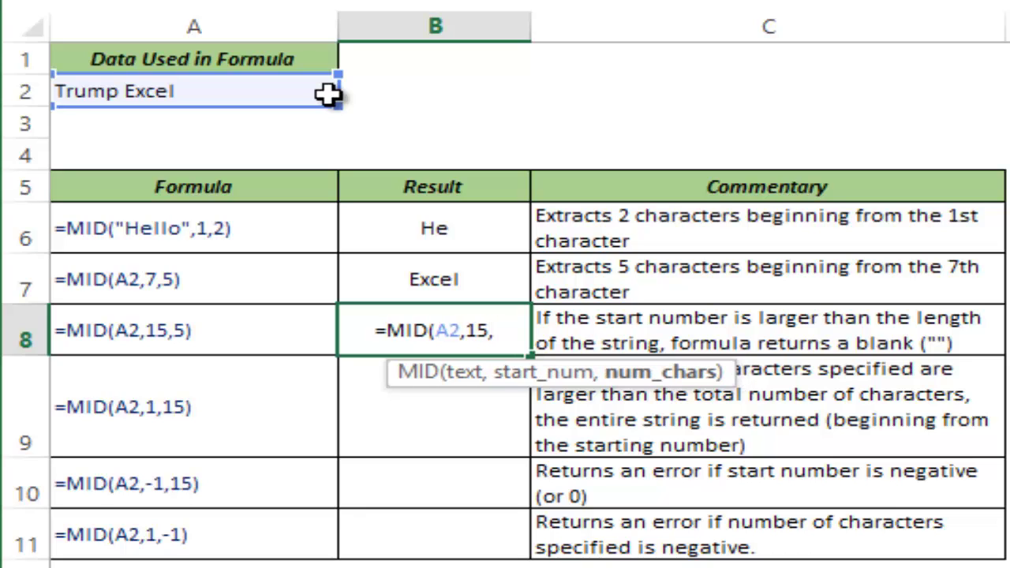
text(5)
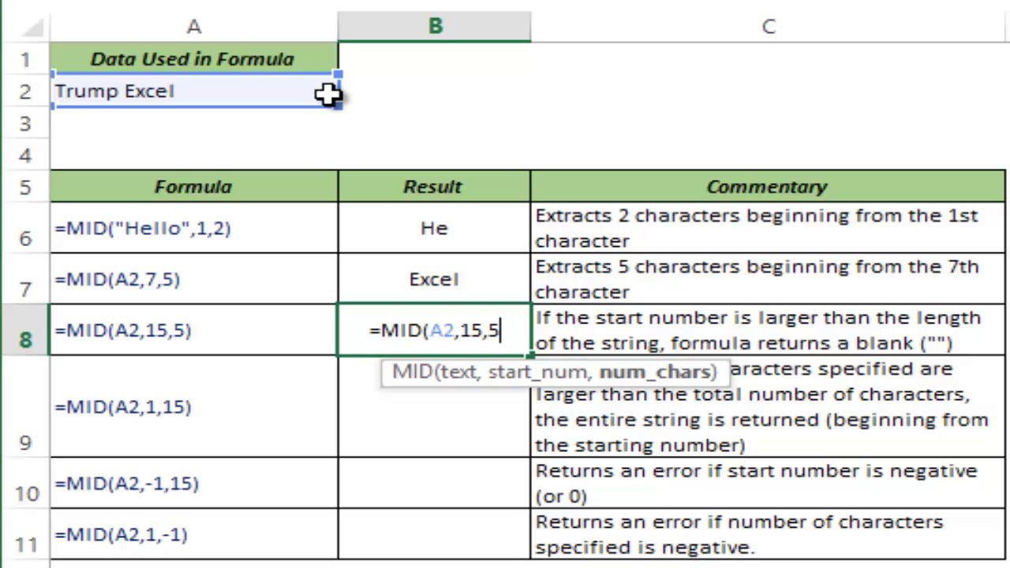
text())
key(Return)
key(Up)
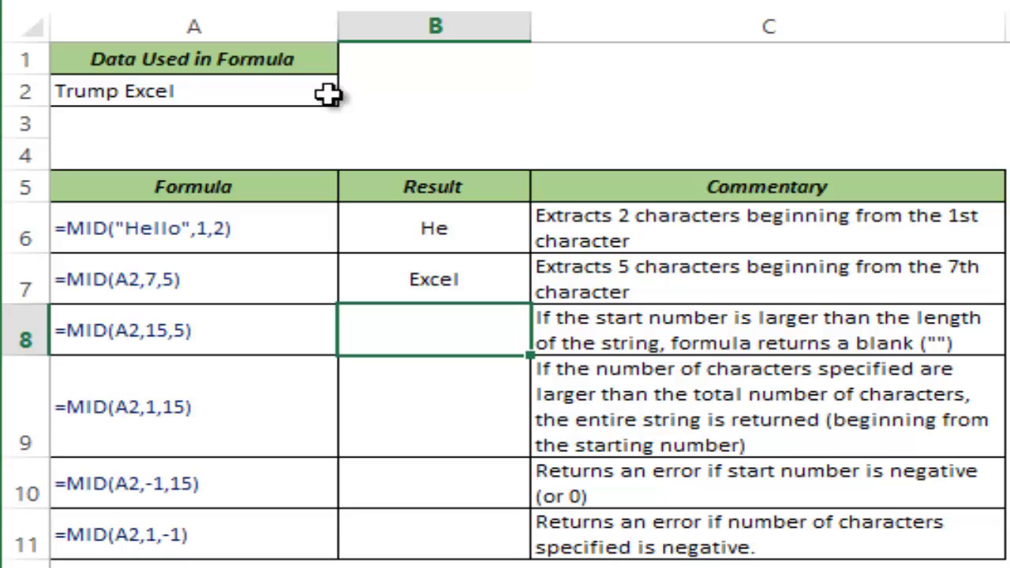
- Enter =MID(A2,1,15) in cell B9 to request more characters than the A2 text contains
key(Down)
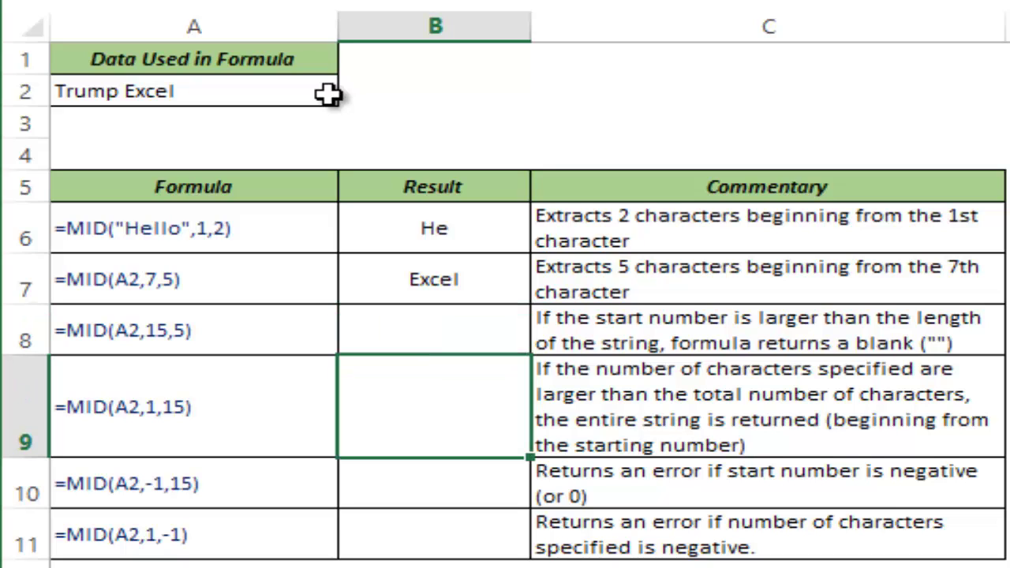
text(=Mid)
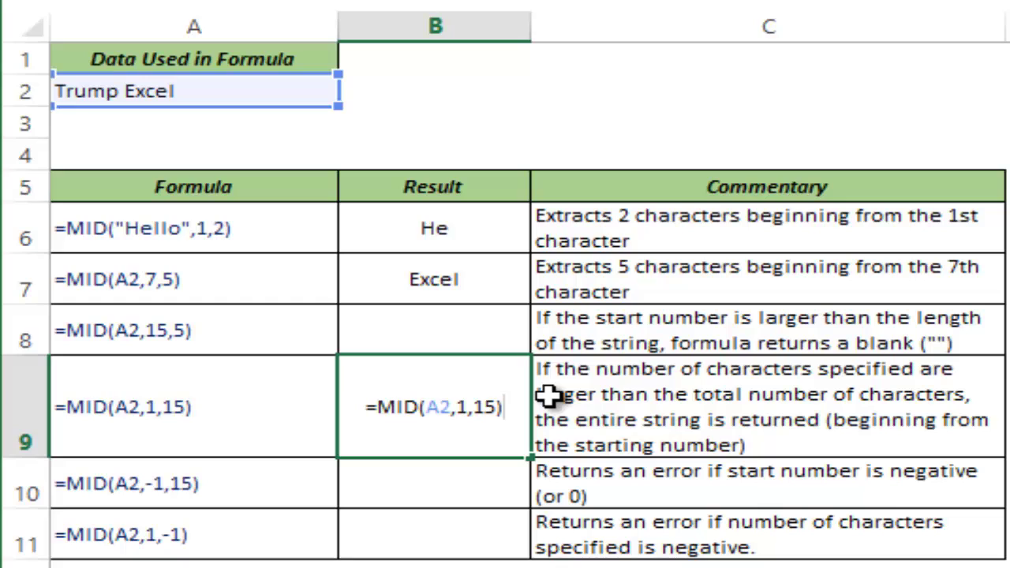
key(Return)
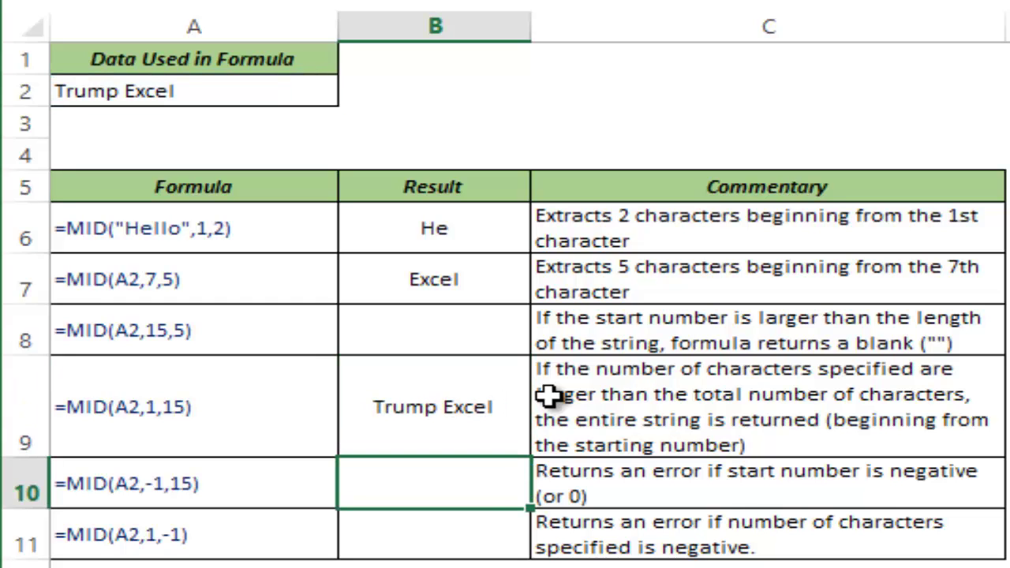
- Enter =MID(A2,-1,15) in cell B10 to test a negative start number
key(F2)
text(=Mid)
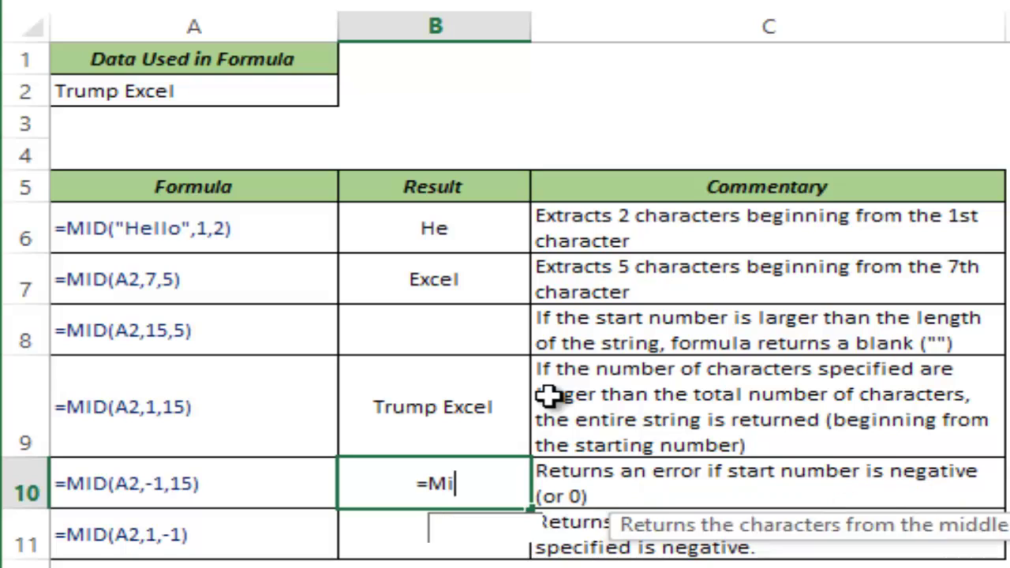
key(Tab)
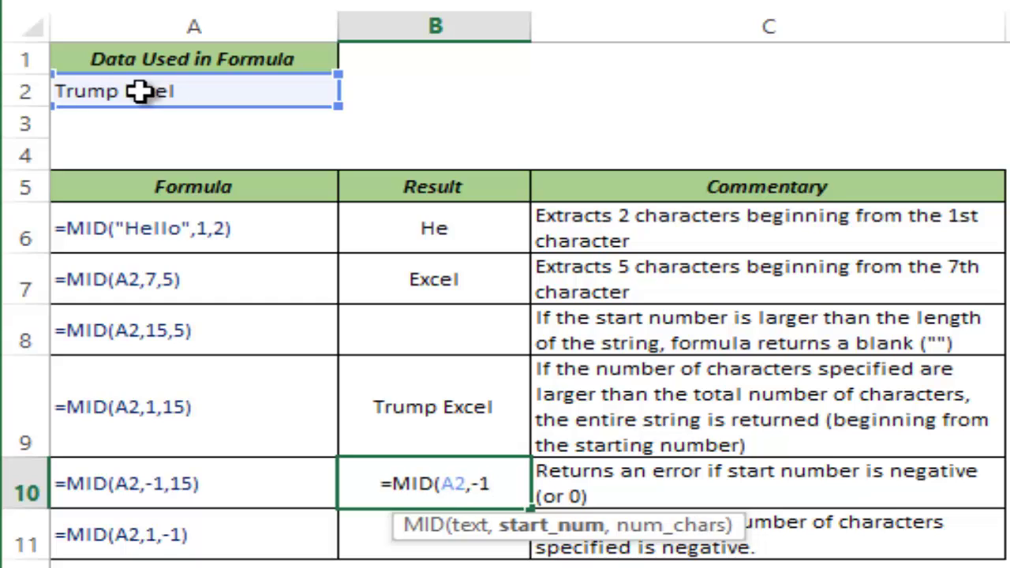
text(,15)
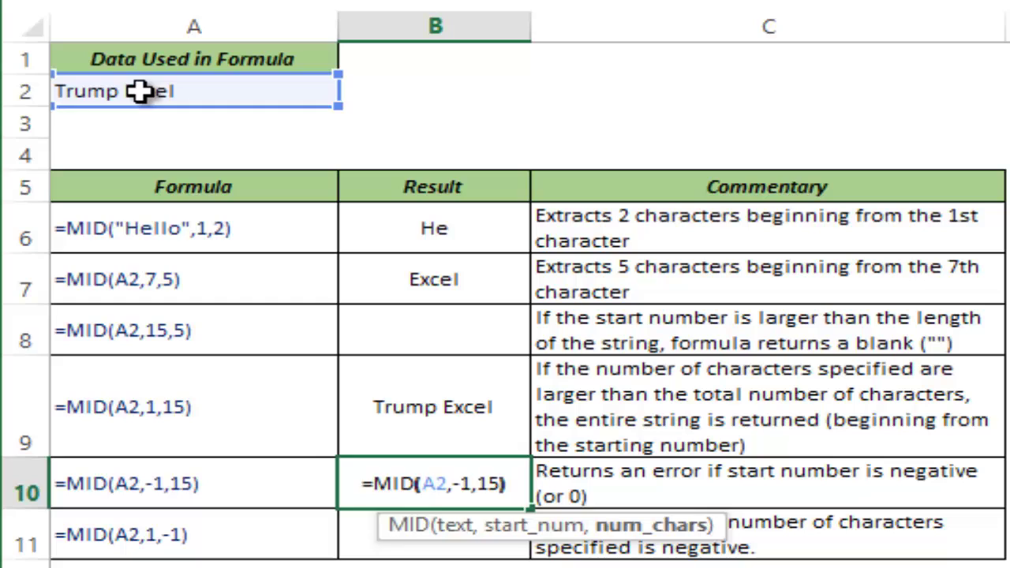
key(Return)
- Enter =MID(A2,1,-1) in cell B11 to test a negative number of characters
key(F2)
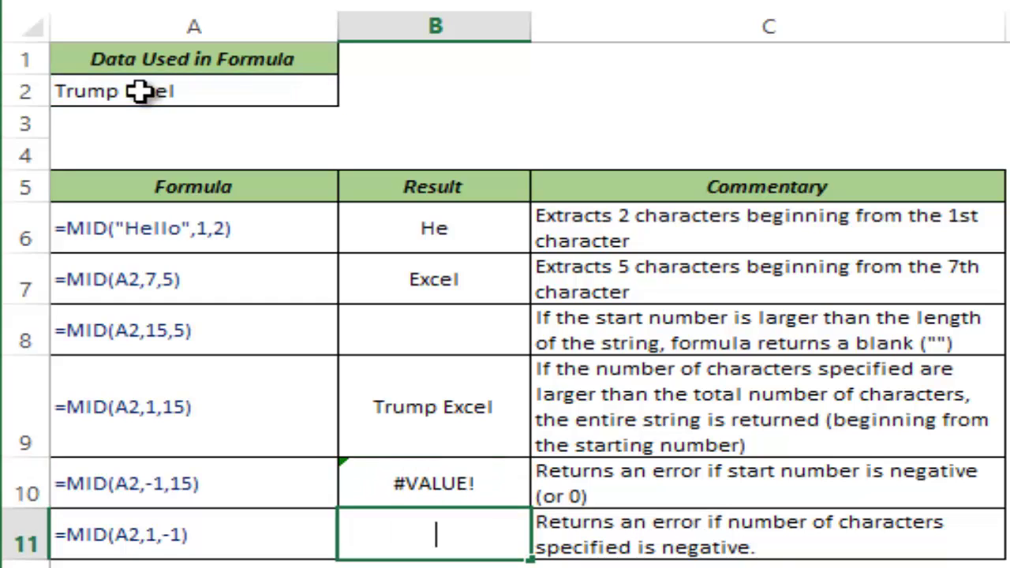
text(=Mid)
key(Tab)
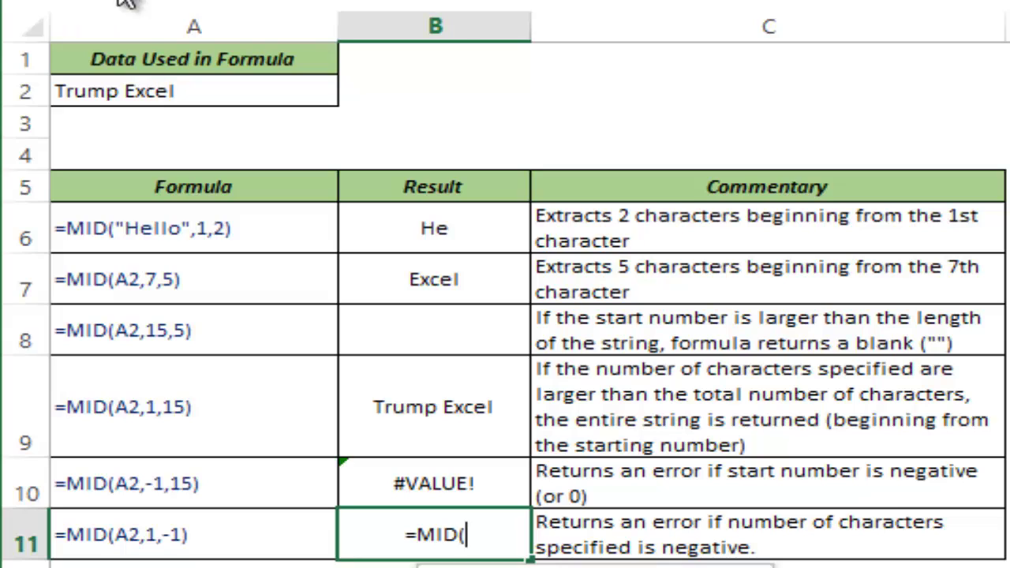
click(144, 92)
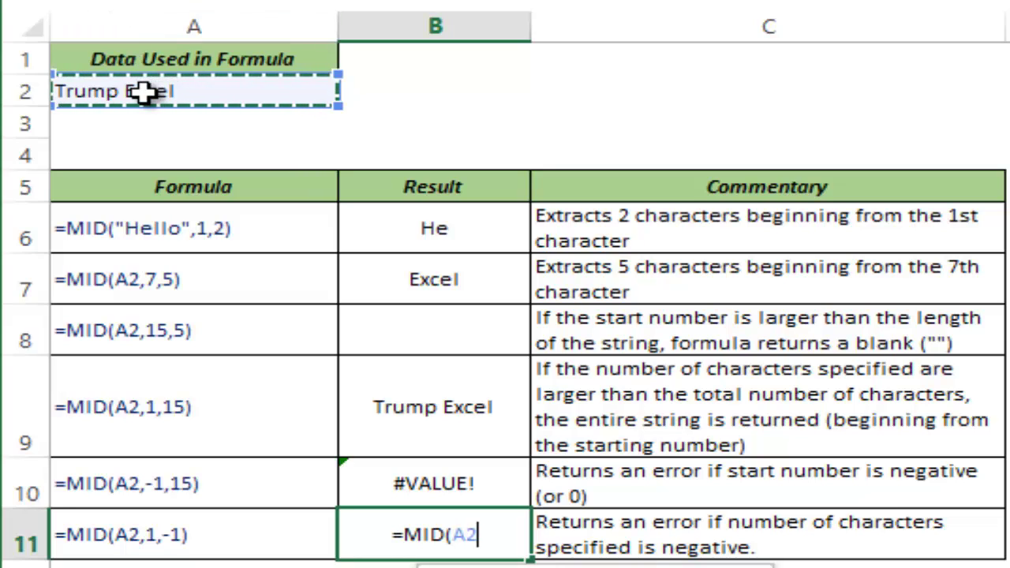
text(,1,)
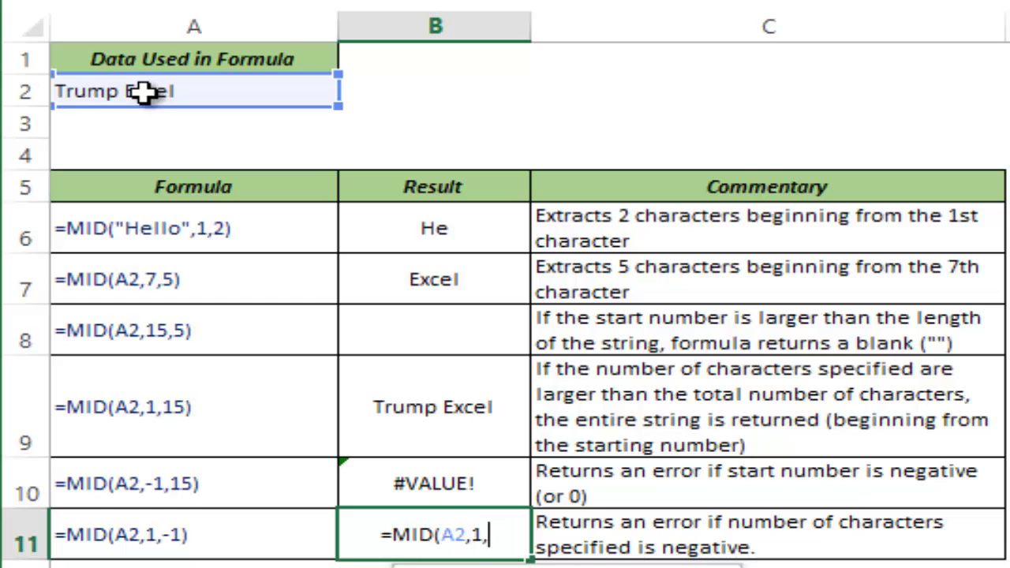
text(-1))
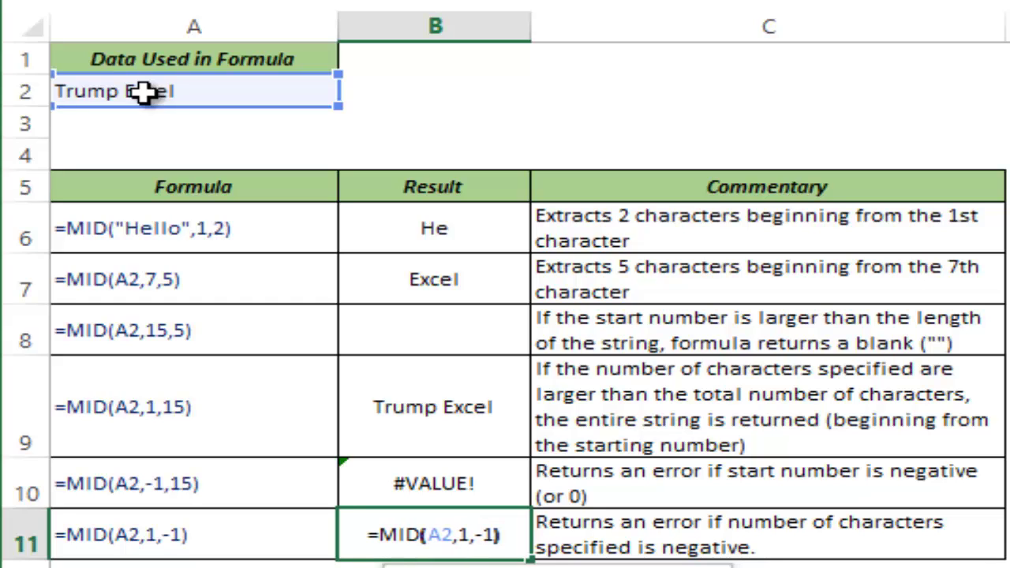
key(ctrl+Return)
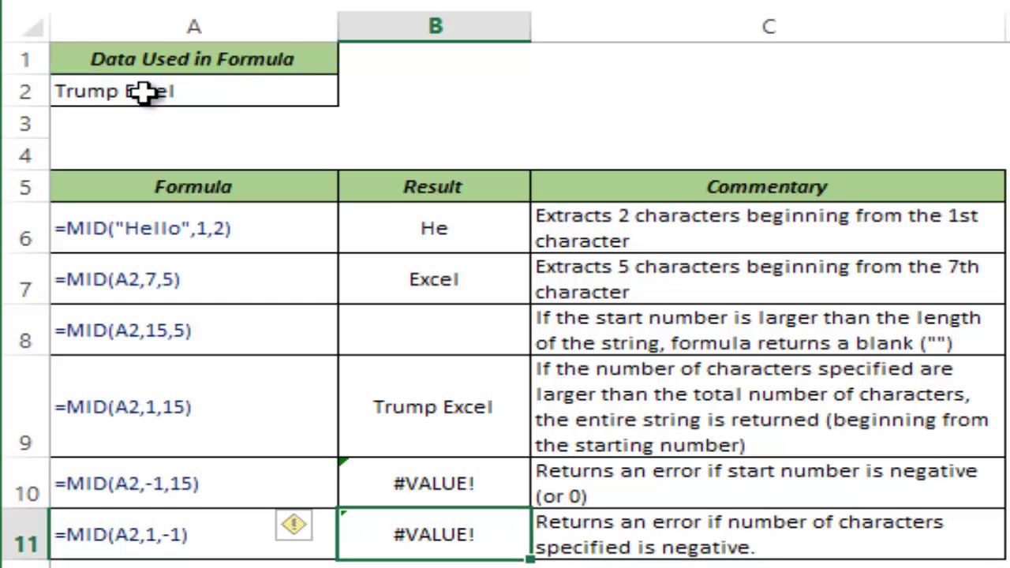